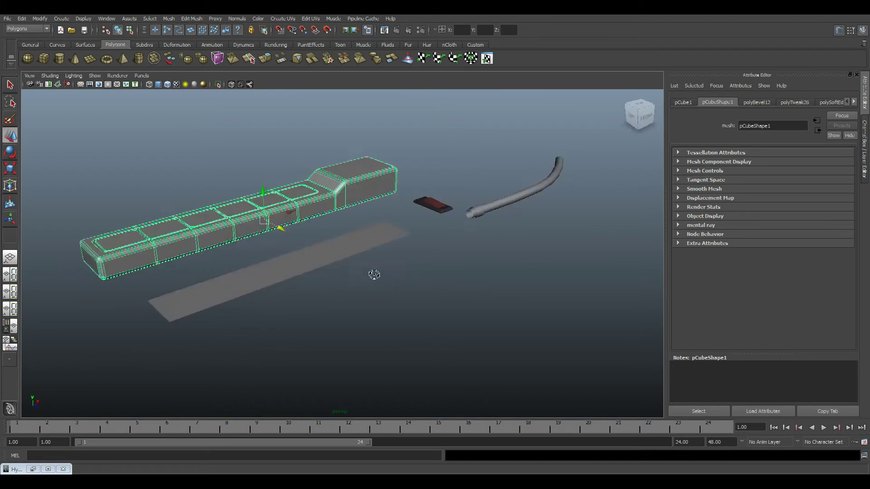
Combine the power strip's body and the plane in its top recess into a single mesh.
left_click_drag(373, 333, 336, 305, "alt")
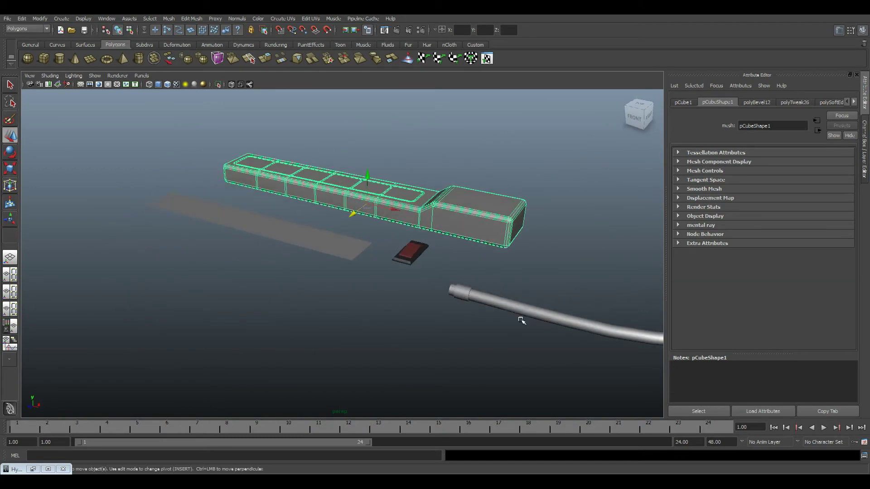
left_click_drag(348, 322, 313, 248, "alt")
right_click_drag(345, 282, 467, 320, "alt")
left_click_drag(406, 208, 320, 295, "alt")
left_click(317, 295)
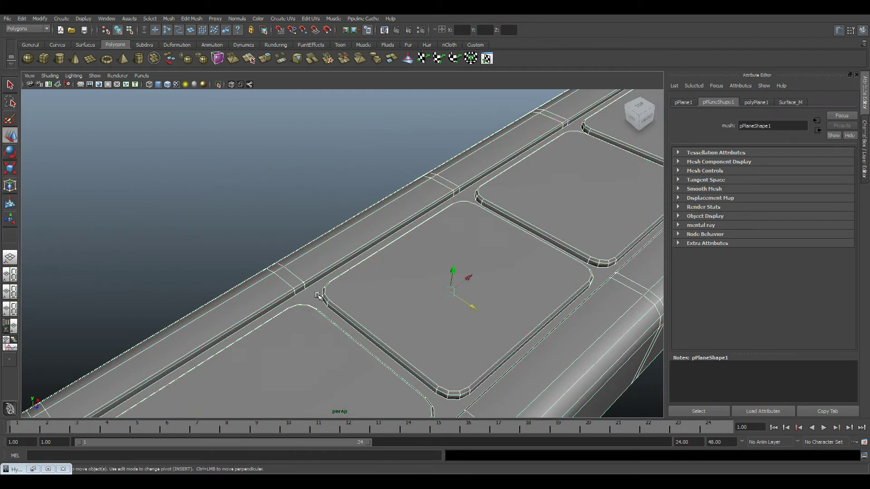
scroll(320, 296, "down", 8)
left_click_drag(387, 276, 330, 236)
key("ctrl+z")
left_click_drag(474, 322, 388, 337, "alt")
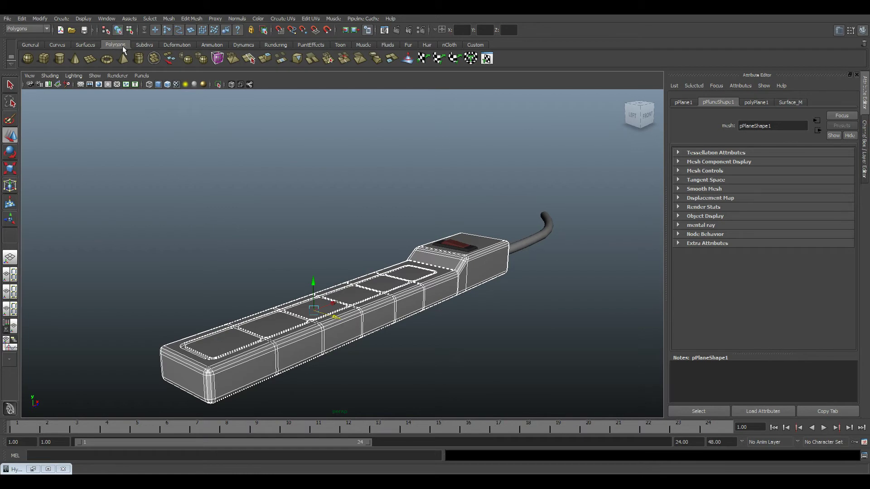
left_click(155, 62)
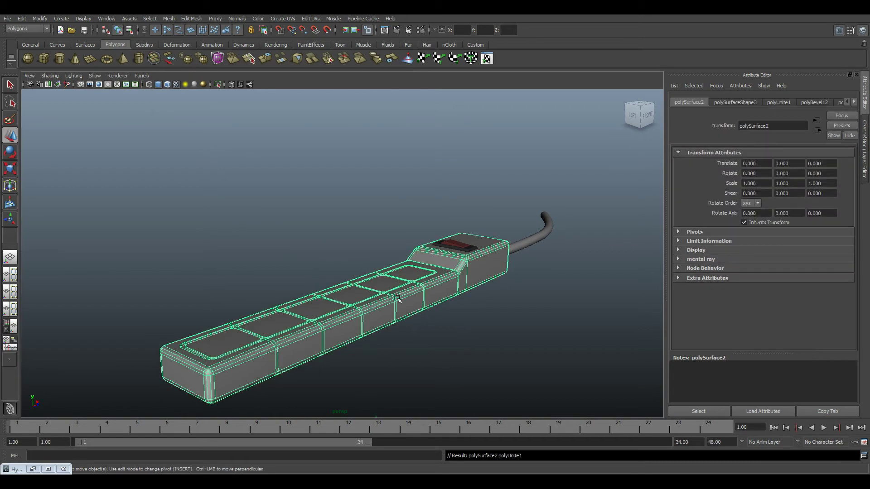
Center the pivot of the combined power strip body.
scroll(385, 250, "down", 4)
left_click_drag(388, 305, 362, 343, "alt")
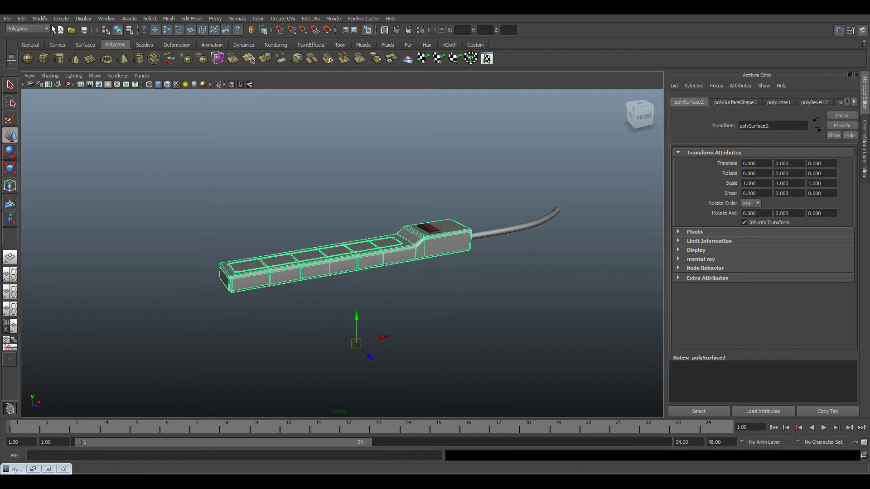
left_click(39, 18)
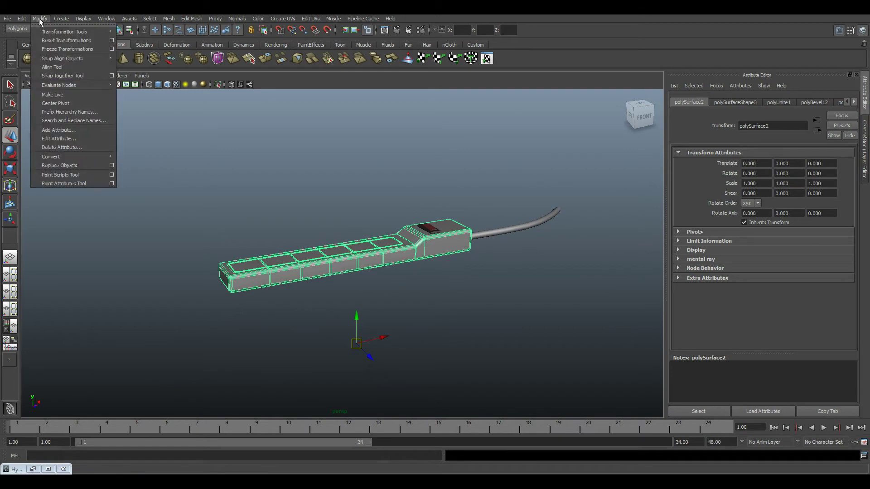
left_click(57, 107)
left_click_drag(277, 282, 303, 289, "alt")
middle_click_drag(402, 289, 365, 278, "alt")
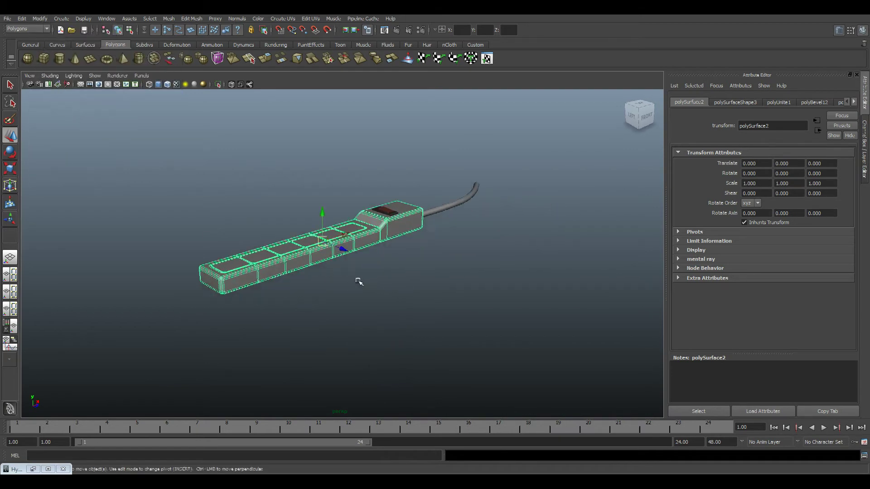
right_click_drag(365, 278, 474, 339, "alt")
left_click_drag(333, 284, 361, 273, "alt")
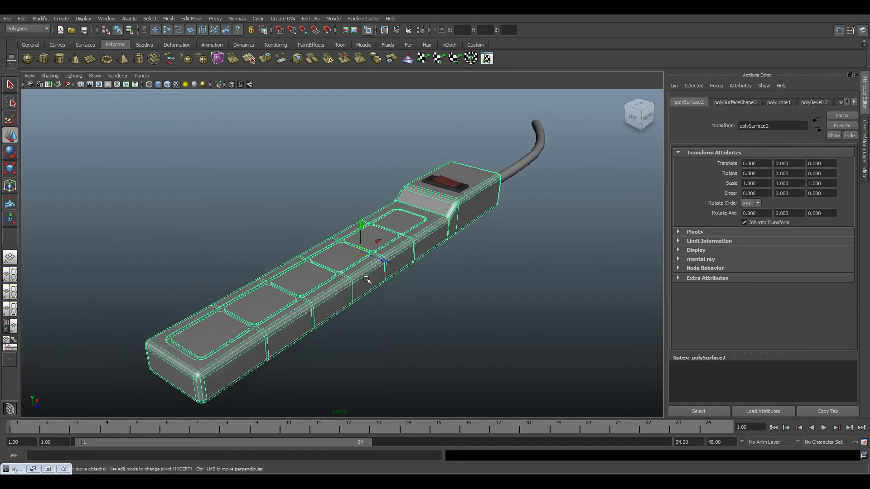
Open the Hypershade and create a new Lambert material named CheckersTex.
left_click(110, 18)
mouse_move(117, 42)
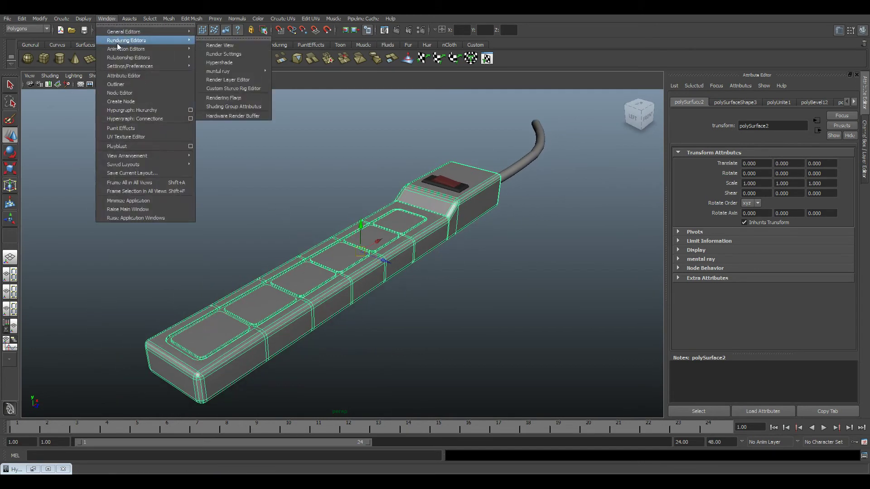
left_click(225, 66)
mouse_move(320, 168)
left_mouse_down()
mouse_move(513, 412)
mouse_move(628, 338)
left_mouse_up()
left_click_drag(482, 342, 289, 147)
left_click(279, 238)
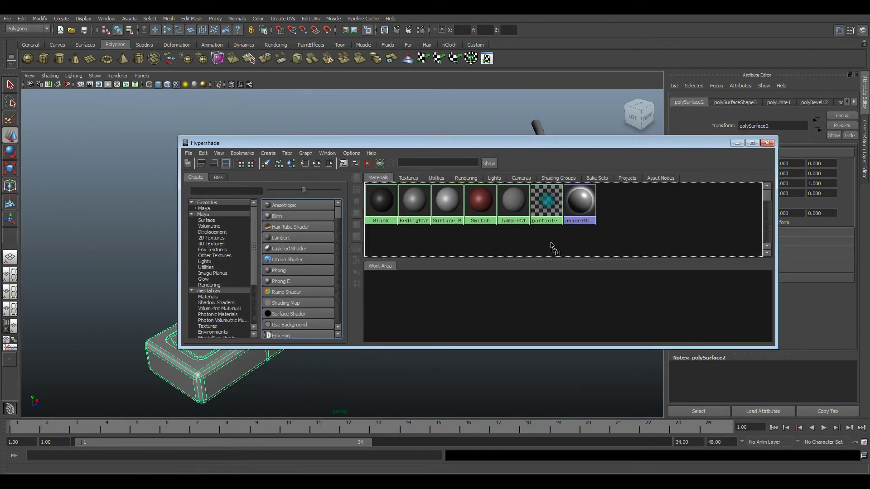
double_click(395, 310, "ctrl")
type("CheckersTex")
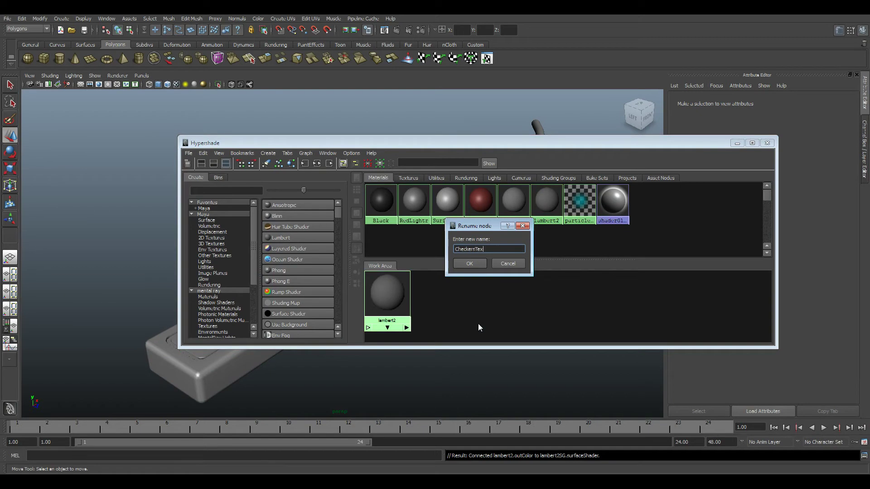
key("Return")
Find the Checker texture and connect it to the color of the CheckersTex material.
left_click_drag(375, 294, 464, 315)
middle_click_drag(538, 309, 542, 292, "alt")
scroll(562, 305, "down", 1)
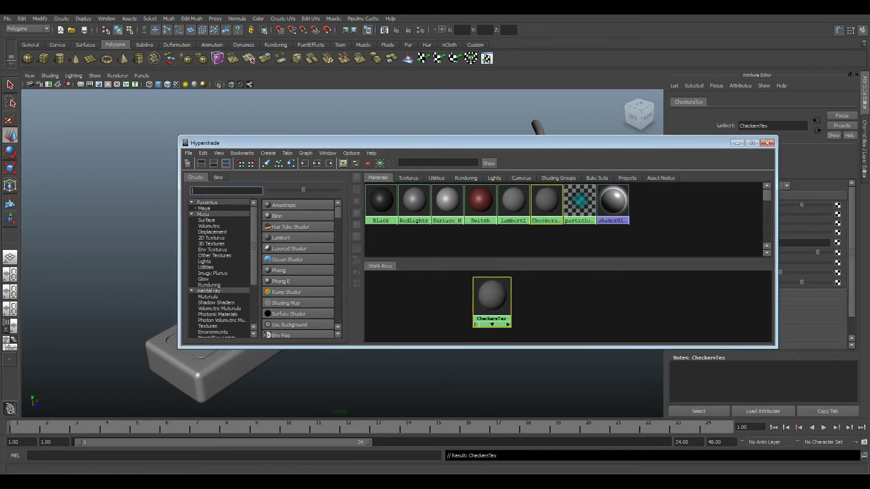
type("ble")
key("BackSpace")
key("BackSpace")
key("BackSpace")
type("check")
middle_click_drag(285, 206, 492, 299)
left_click(465, 316)
left_click(510, 349)
left_click_drag(493, 299, 582, 304)
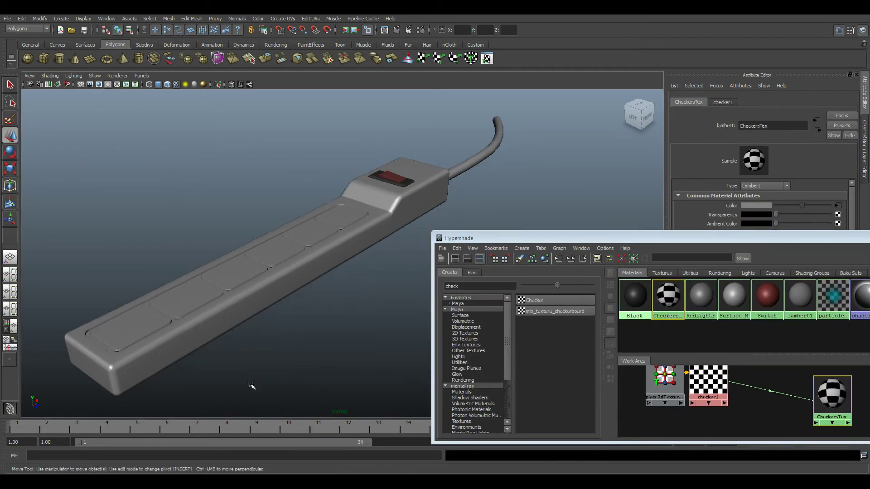
Set the checker texture's Repeat UV to 13 by 13 in its 2D placement node.
left_click_drag(664, 240, 629, 113)
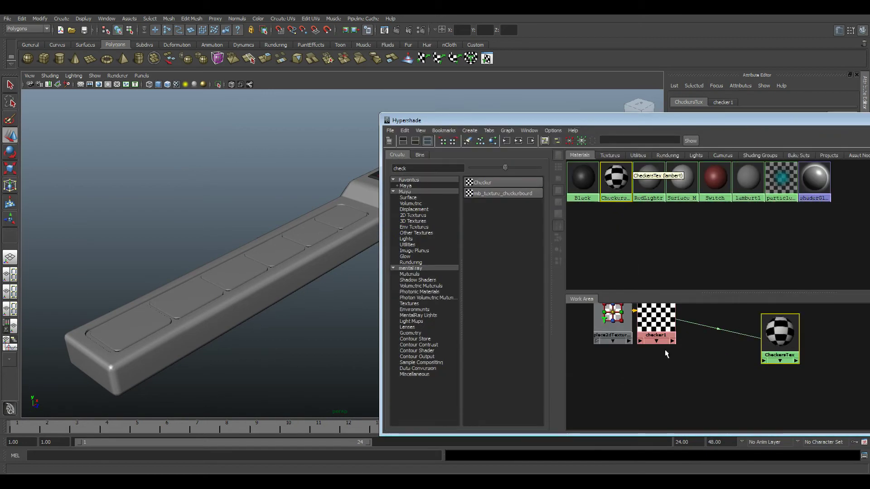
left_click_drag(720, 293, 721, 245)
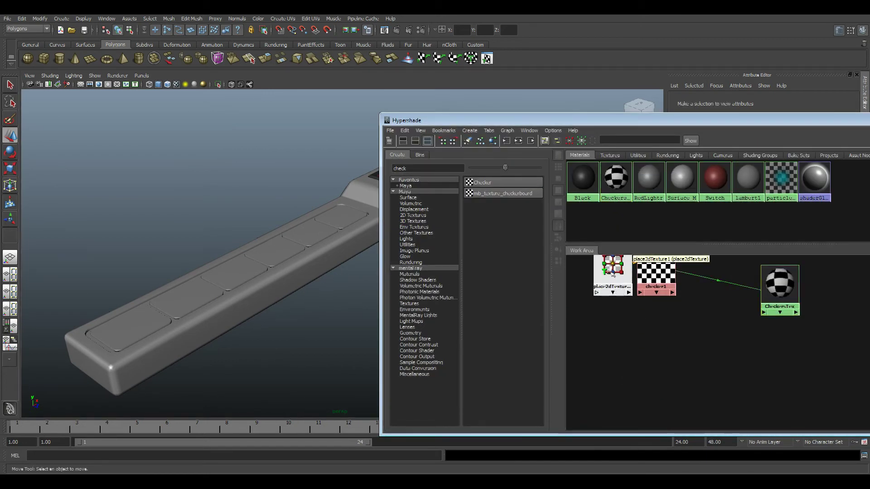
left_click_drag(613, 274, 609, 354)
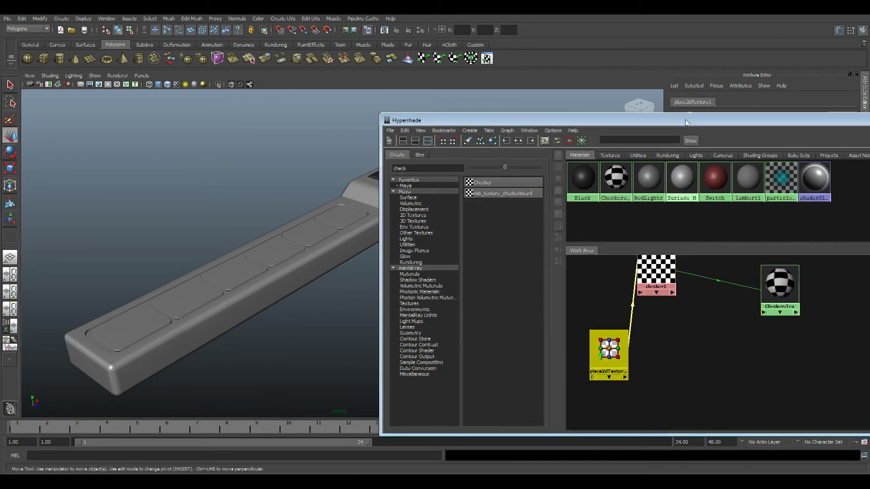
left_click_drag(734, 121, 547, 429)
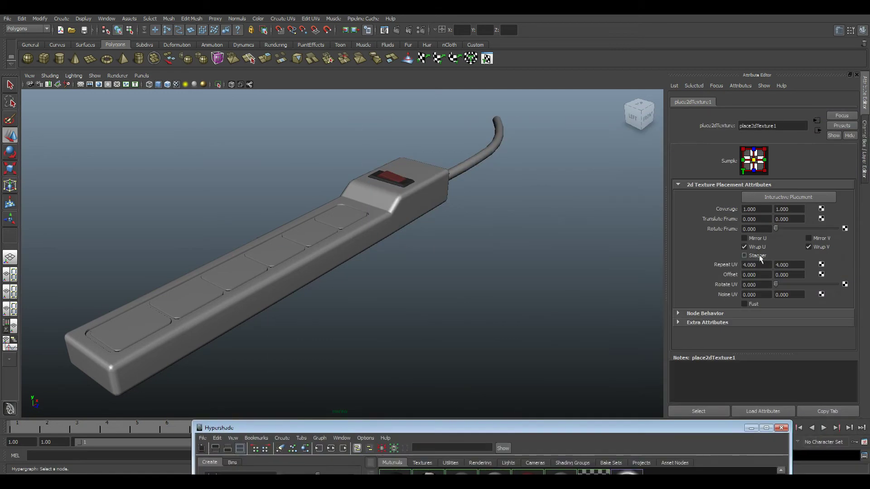
left_click_drag(758, 265, 743, 265)
type("13")
key("Tab")
key("Return")
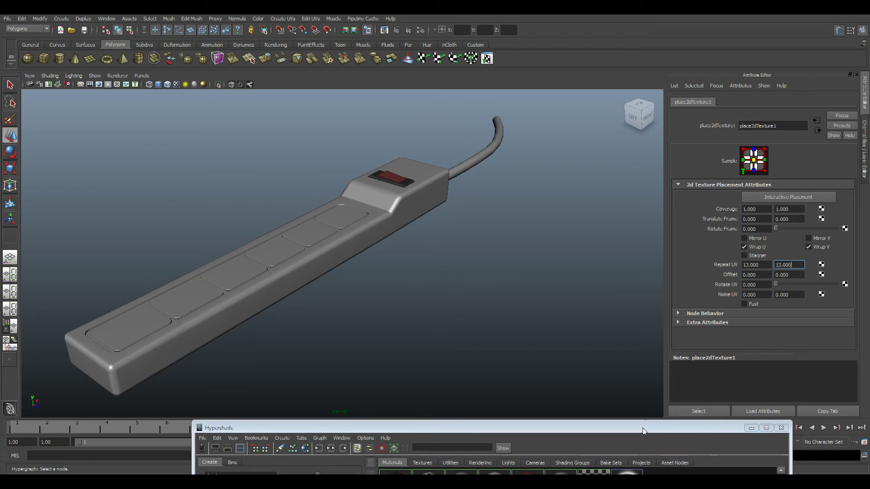
Assign the CheckersTex material to the power strip body and close the Hypershade.
left_click_drag(641, 428, 748, 132)
left_click(598, 376)
middle_click_drag(700, 295, 181, 323)
left_click_drag(459, 136, 396, 340)
left_click_drag(300, 305, 482, 295, "alt")
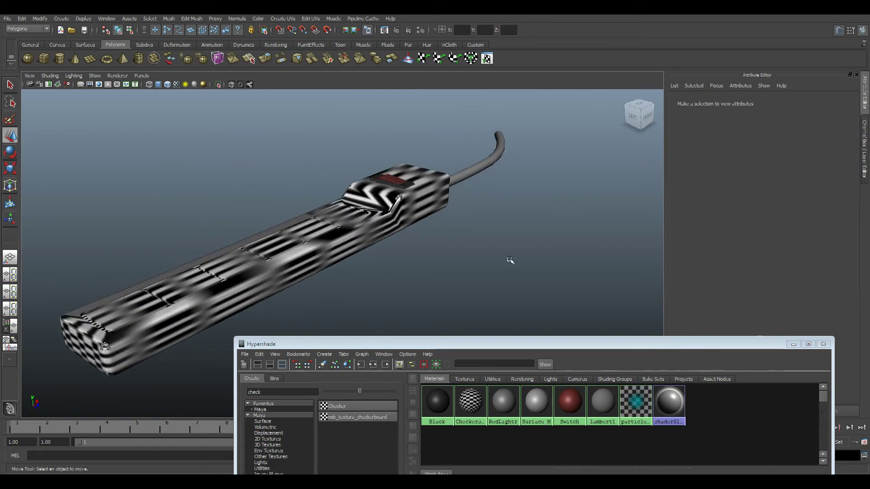
left_click(824, 344)
Switch the perspective viewport to High Quality Rendering to show the checker texture sharply.
middle_click_drag(427, 259, 452, 284, "alt")
right_click_drag(452, 283, 478, 298, "alt")
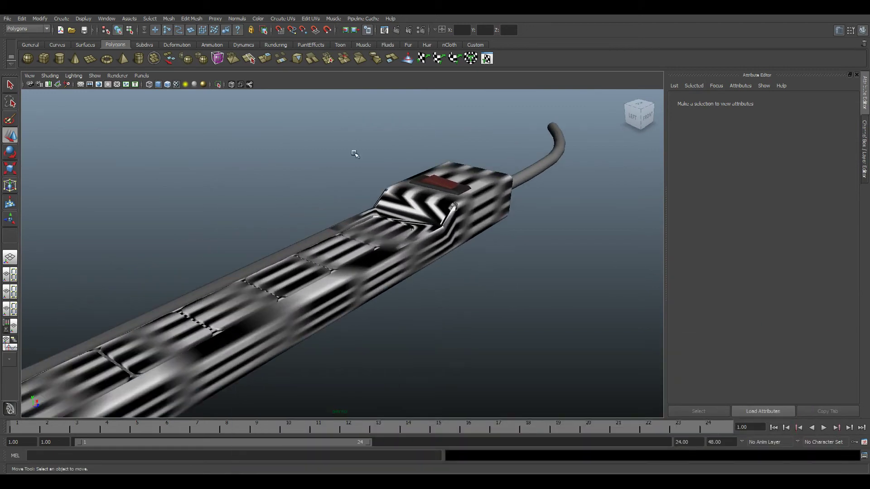
left_click_drag(448, 211, 357, 223, "alt")
middle_click_drag(358, 224, 408, 243, "alt")
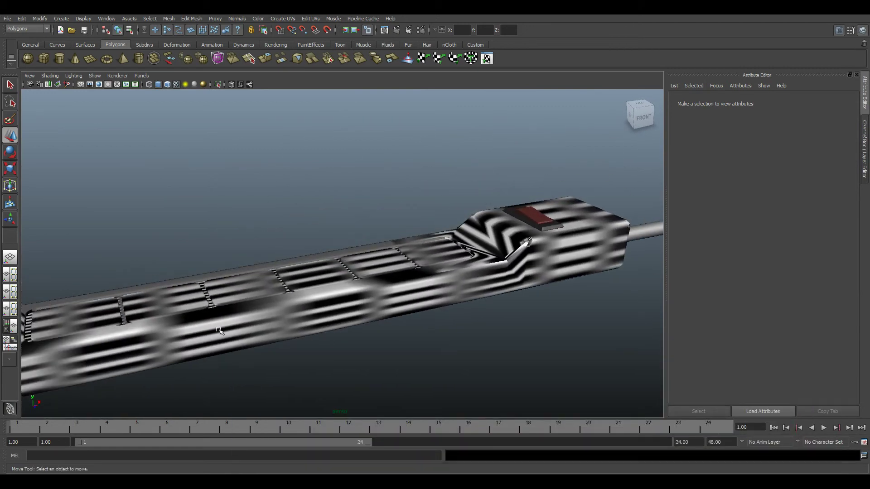
left_click_drag(274, 311, 407, 265, "alt")
middle_click_drag(345, 208, 375, 227, "alt")
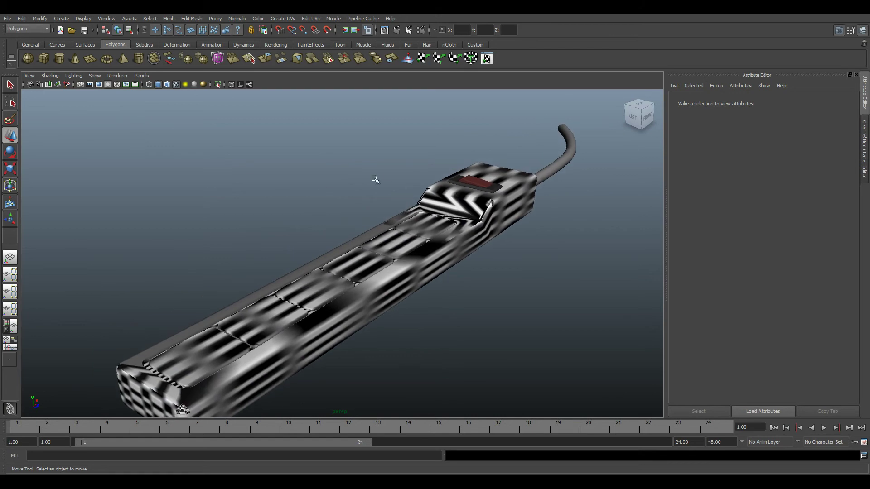
left_click(117, 75)
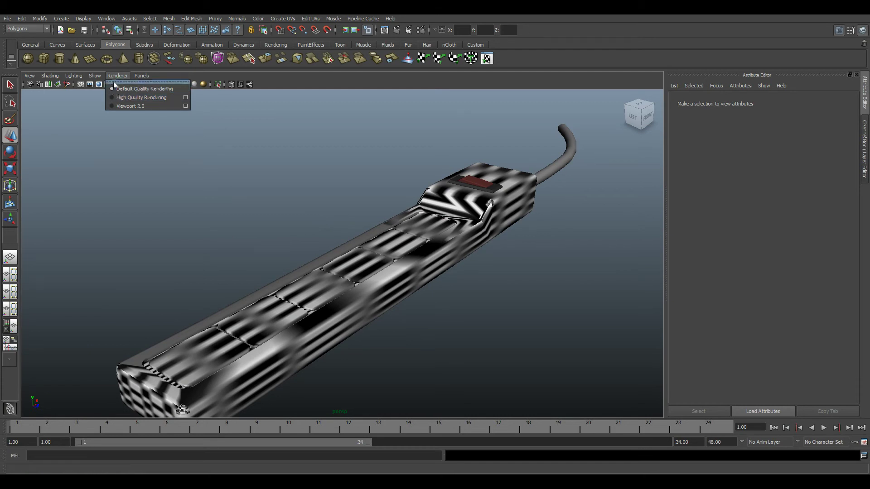
left_click(150, 98)
left_click_drag(290, 253, 361, 254, "alt")
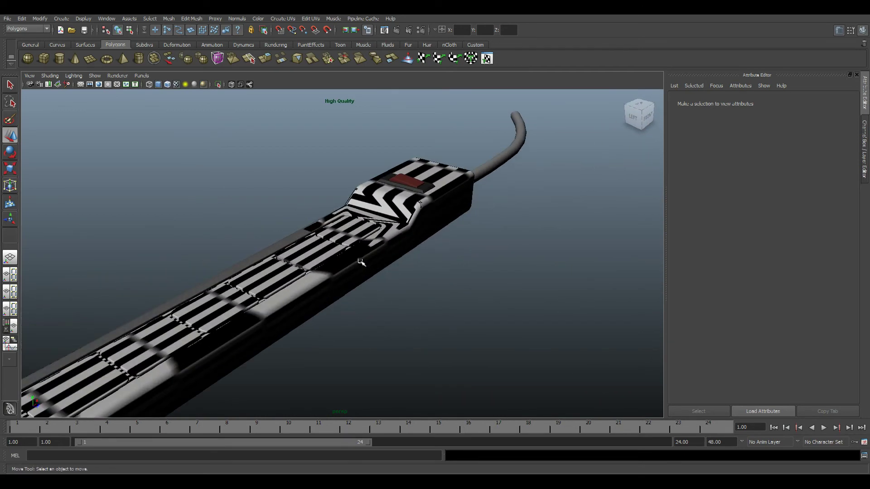
left_click_drag(453, 229, 454, 237, "alt")
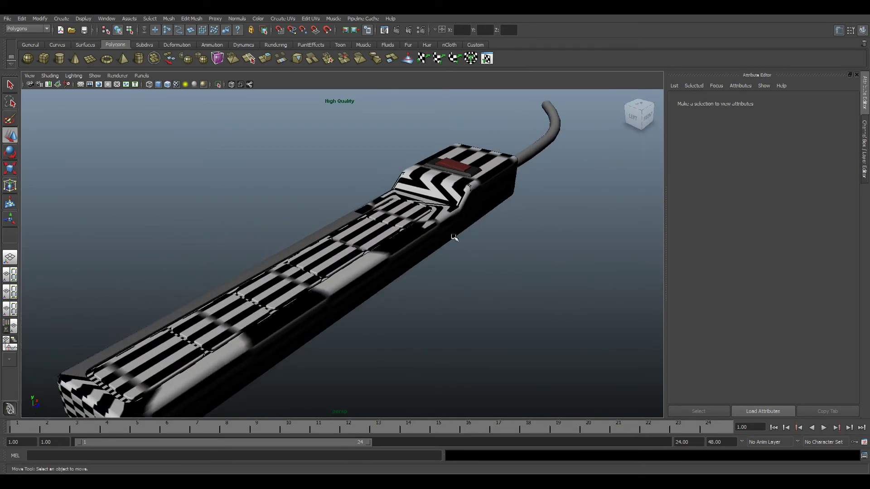
Apply automatic UV mapping to the power strip body.
left_click(463, 193)
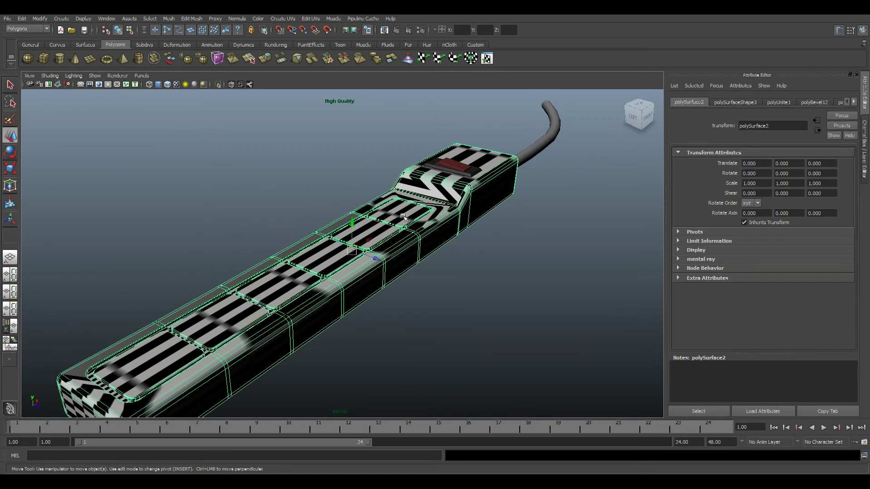
left_click(282, 19)
left_click(293, 57)
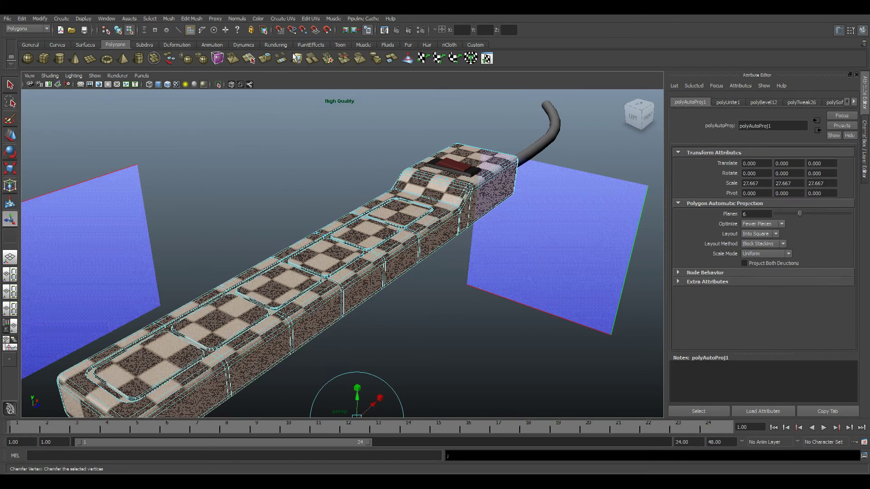
left_click(287, 18)
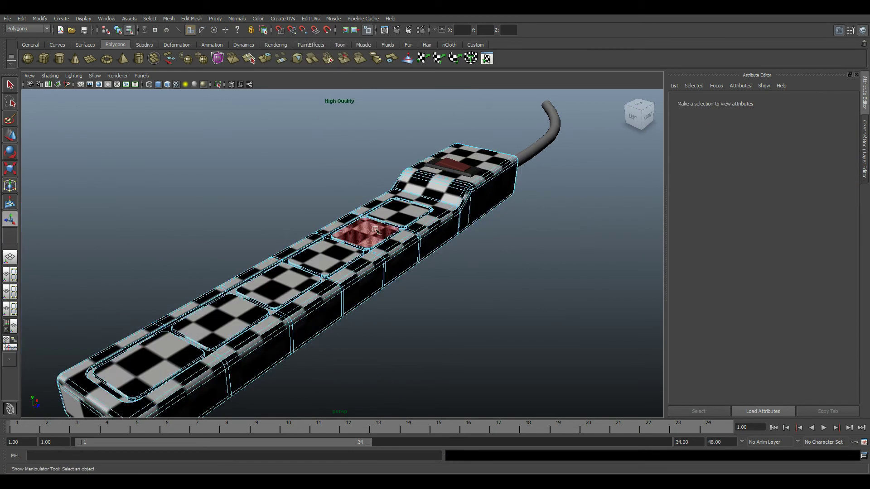
Examine the checker pattern on all sides of the power strip body for stretching.
mouse_move(566, 254)
left_mouse_down("alt")
mouse_move(550, 241)
mouse_move(422, 230)
mouse_move(341, 161)
mouse_move(289, 194)
mouse_move(250, 240)
mouse_move(267, 239)
left_mouse_up("alt")
left_click_drag(367, 236, 177, 227, "alt")
right_click_drag(289, 235, 586, 363, "alt")
middle_click_drag(587, 363, 447, 284, "alt")
right_click_drag(447, 284, 312, 287, "alt")
left_click_drag(313, 288, 361, 281, "alt")
right_click_drag(361, 281, 275, 271, "alt")
left_click_drag(275, 271, 288, 287, "alt")
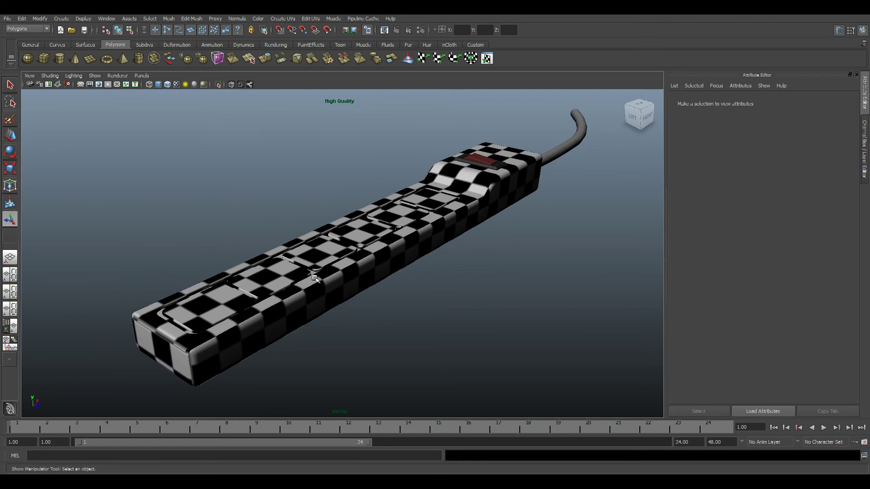
middle_click_drag(315, 278, 246, 309, "alt")
left_click(427, 241)
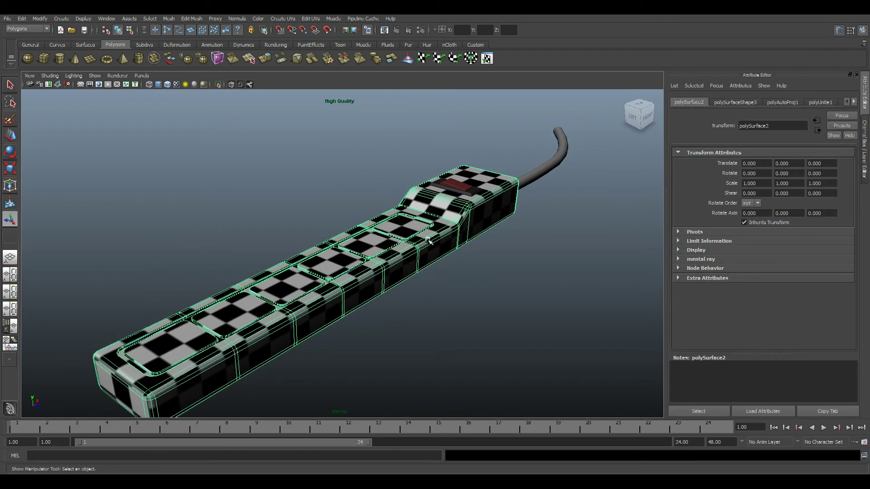
left_click(519, 282)
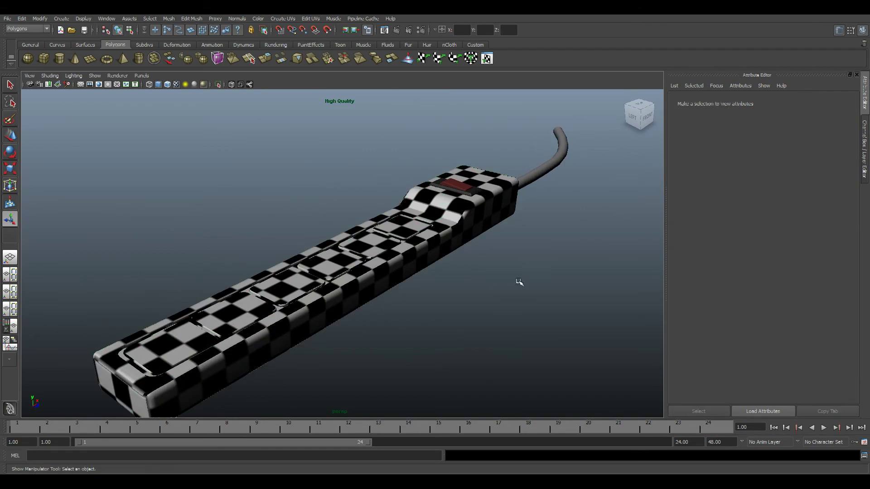
Select the power strip body and show its UVs in the Persp/UV Texture Editor layout.
left_click(428, 218)
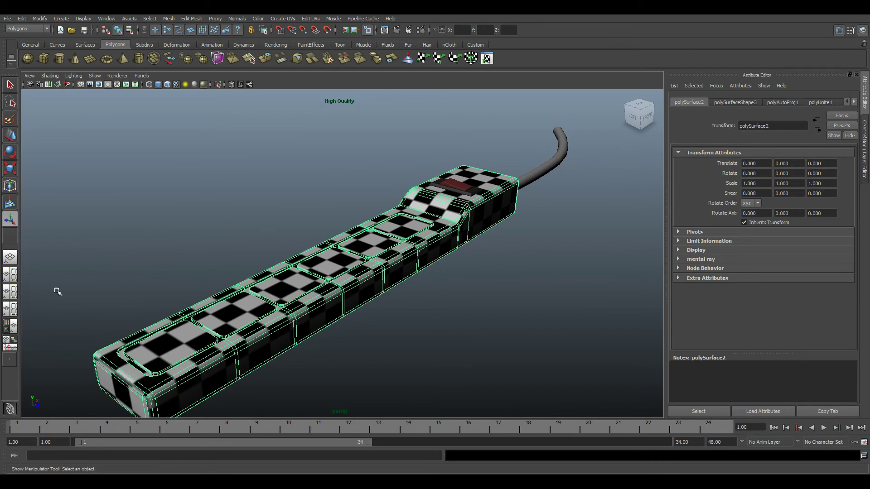
right_click(9, 311)
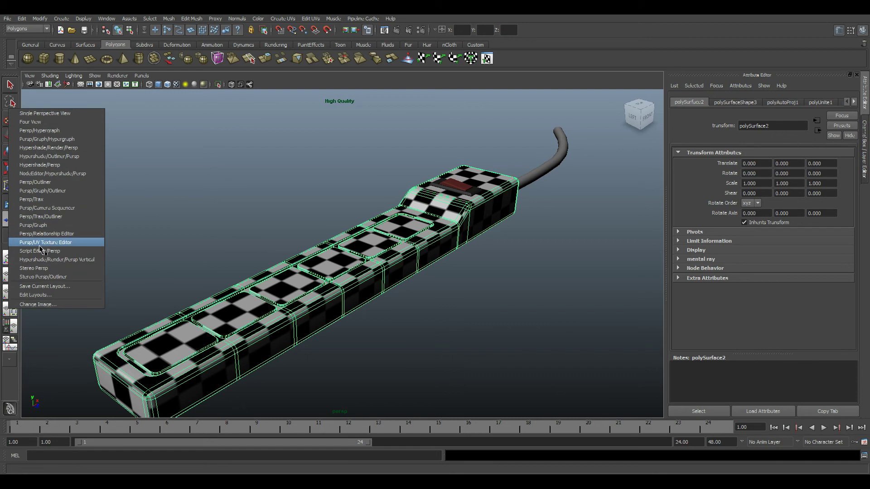
left_click(70, 243)
middle_click_drag(479, 301, 457, 305, "alt")
right_click_drag(457, 305, 594, 347, "alt")
right_click_drag(502, 232, 447, 207, "alt")
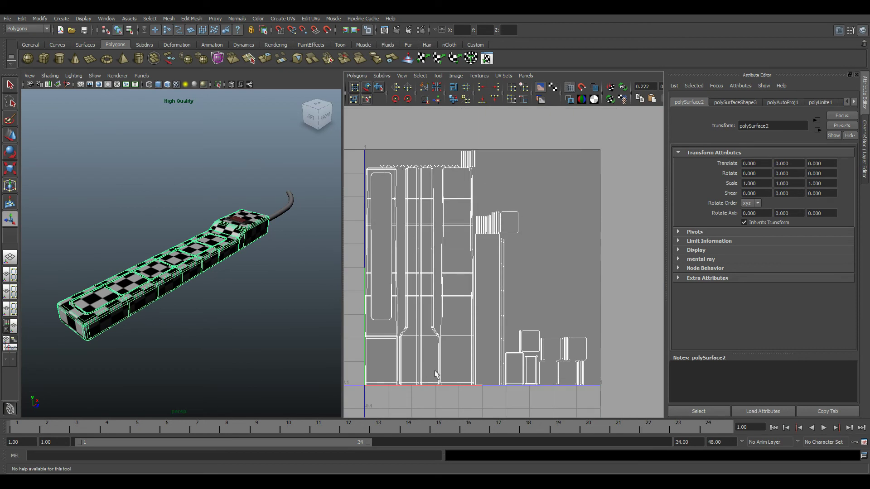
middle_click_drag(510, 265, 535, 260, "alt")
right_click_drag(535, 260, 491, 266, "alt")
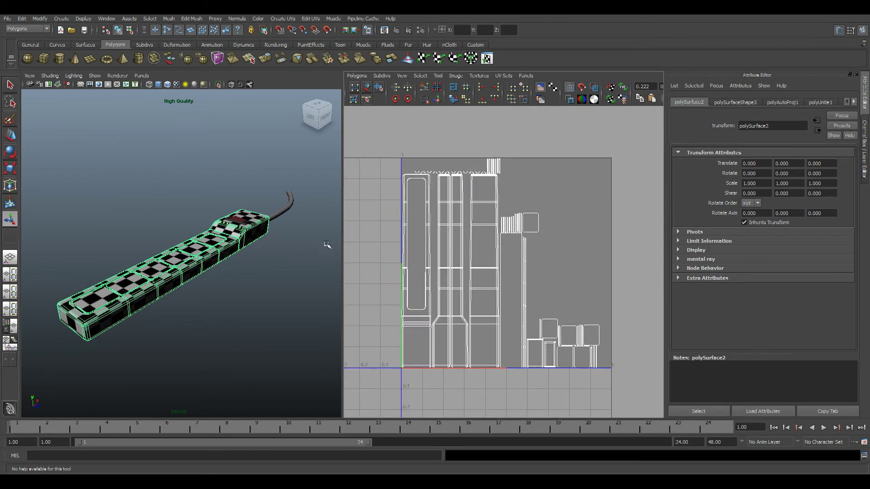
Select all UVs of the power strip body in the UV Texture Editor.
key("space")
left_click_drag(352, 319, 365, 304, "alt")
key("space")
middle_click_drag(488, 227, 447, 211, "alt")
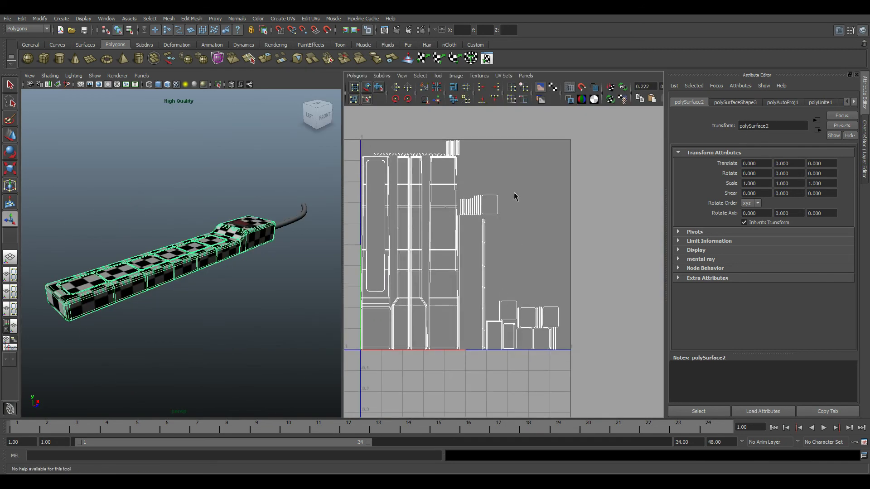
right_click_drag(514, 197, 542, 196)
left_click_drag(349, 121, 581, 387)
left_click_drag(347, 113, 416, 181)
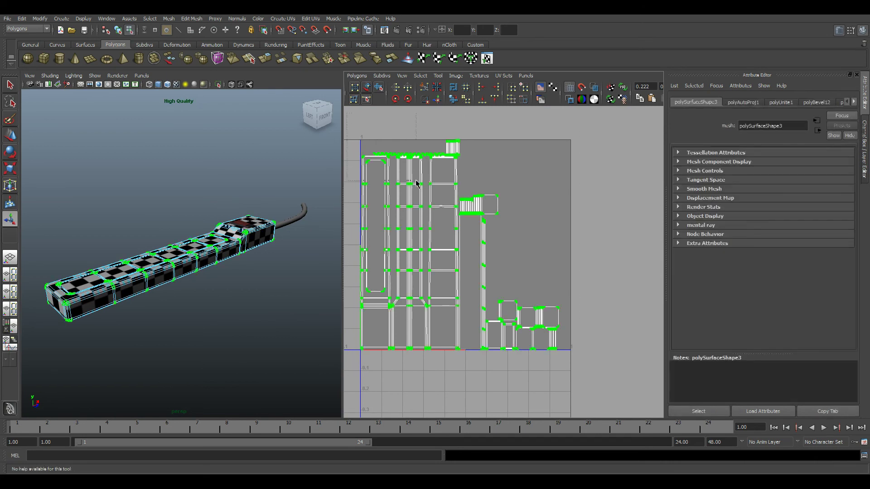
left_click_drag(588, 362, 612, 389)
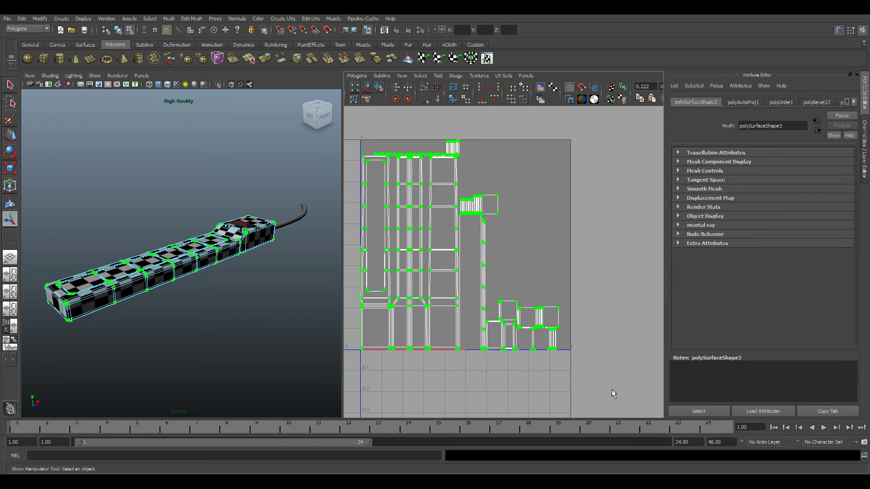
Save a 1200 × 1200 JPEG UV snapshot of the power strip body as D:\PowerStripUVs, keeping the normal 0 to 1 range.
left_click(352, 77)
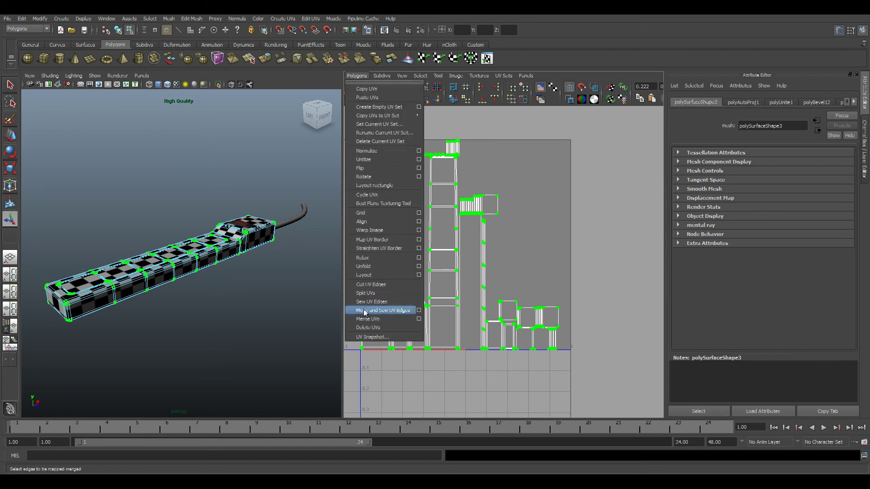
left_click(372, 337)
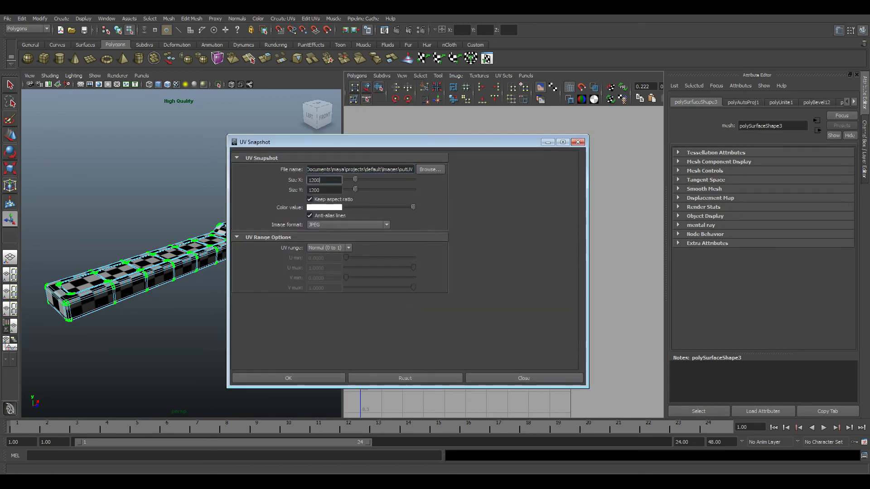
triple_click(337, 170)
key("BackSpace")
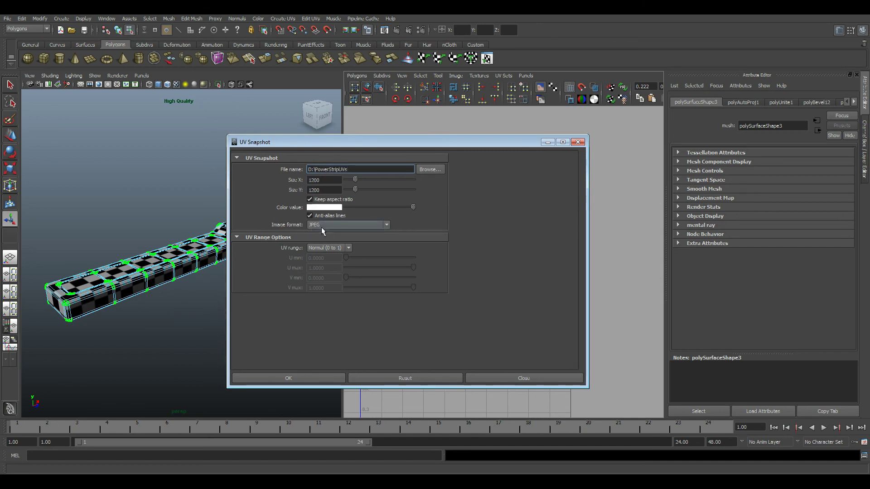
left_click(304, 382)
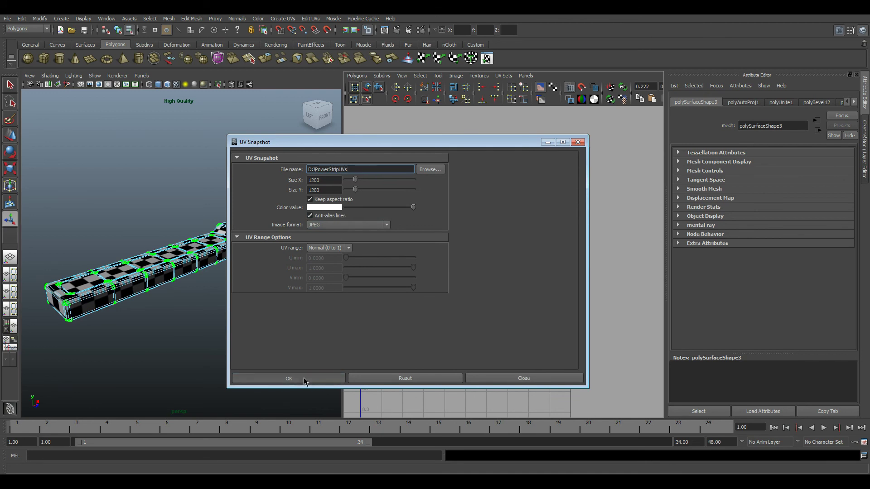
left_click(304, 381)
left_click(384, 271)
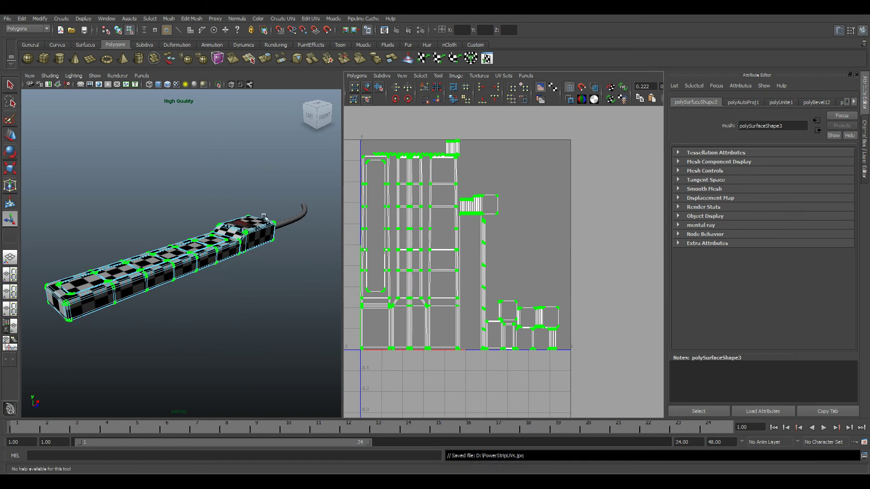
Return to the full perspective view, clear the selection and frame the whole power strip with its cord.
key("space")
left_click(429, 331)
mouse_move(395, 331)
left_mouse_down("alt")
mouse_move(402, 338)
mouse_move(413, 322)
mouse_move(401, 331)
left_mouse_up("alt")
middle_click_drag(401, 331, 422, 311, "alt")
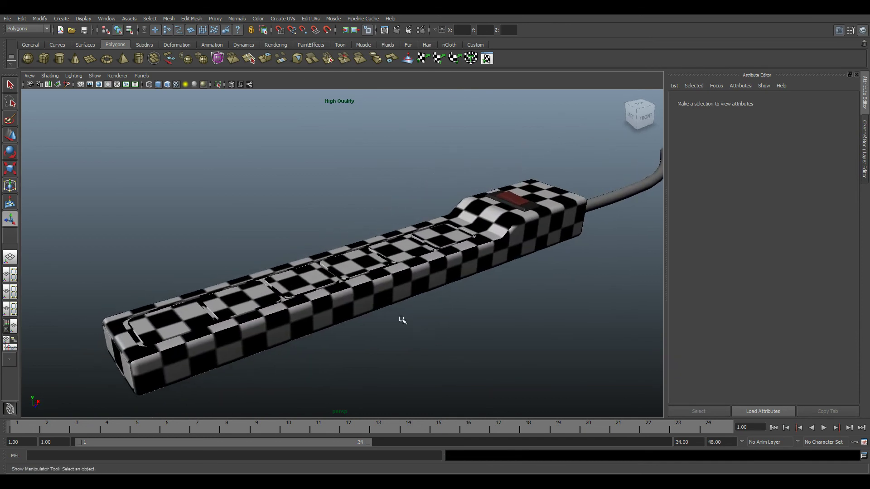
left_click_drag(473, 346, 403, 347, "alt")
right_click_drag(507, 322, 470, 326, "alt")
mouse_move(397, 331)
left_mouse_down("alt")
mouse_move(380, 334)
mouse_move(441, 328)
mouse_move(389, 335)
left_mouse_up("alt")
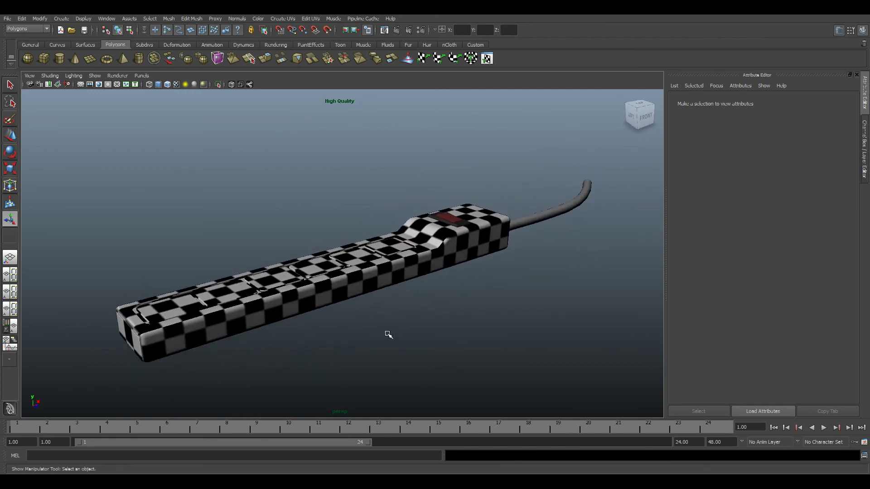